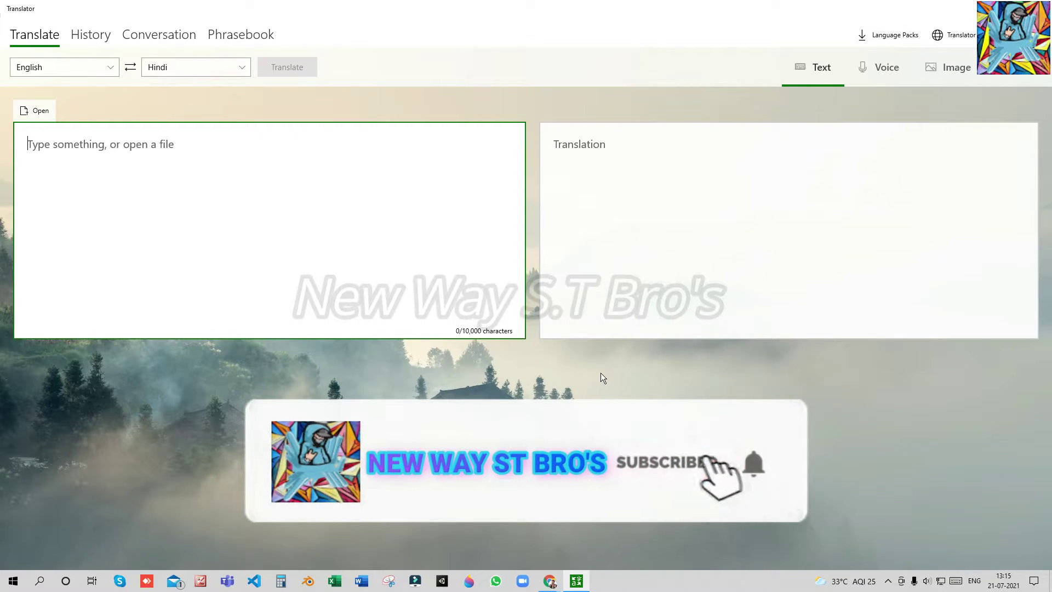
# Switch to handwriting input and write the word Hello with the mouse.
pyautogui.click(872, 67)
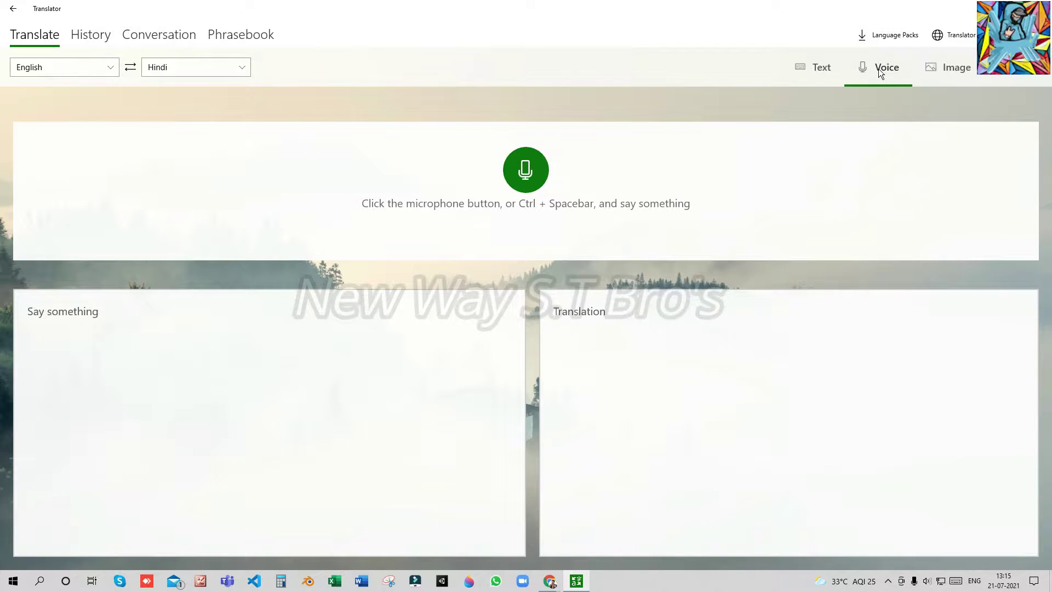
pyautogui.click(938, 70)
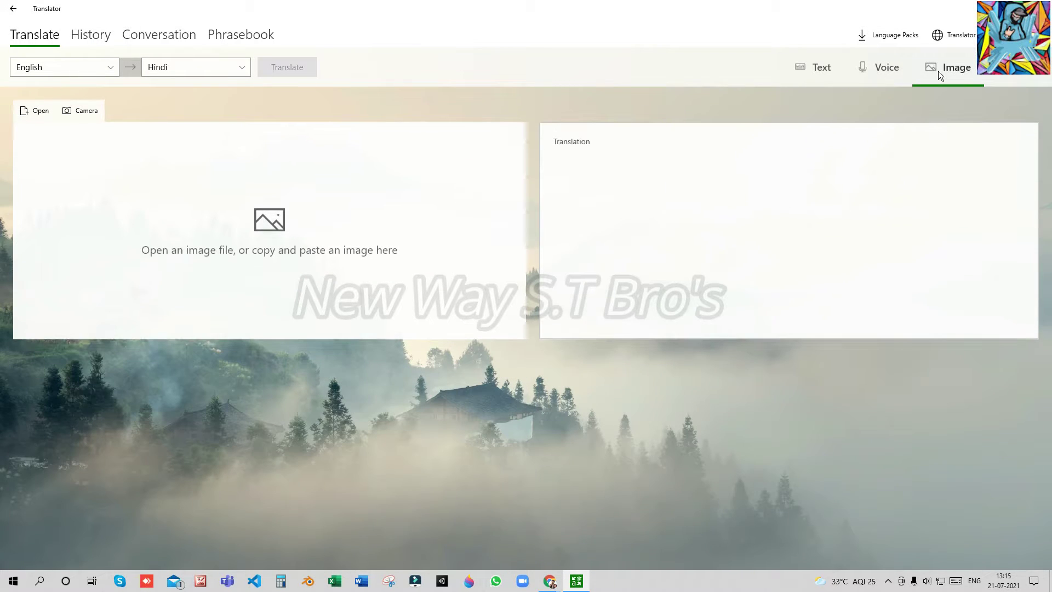
pyautogui.click(1007, 74)
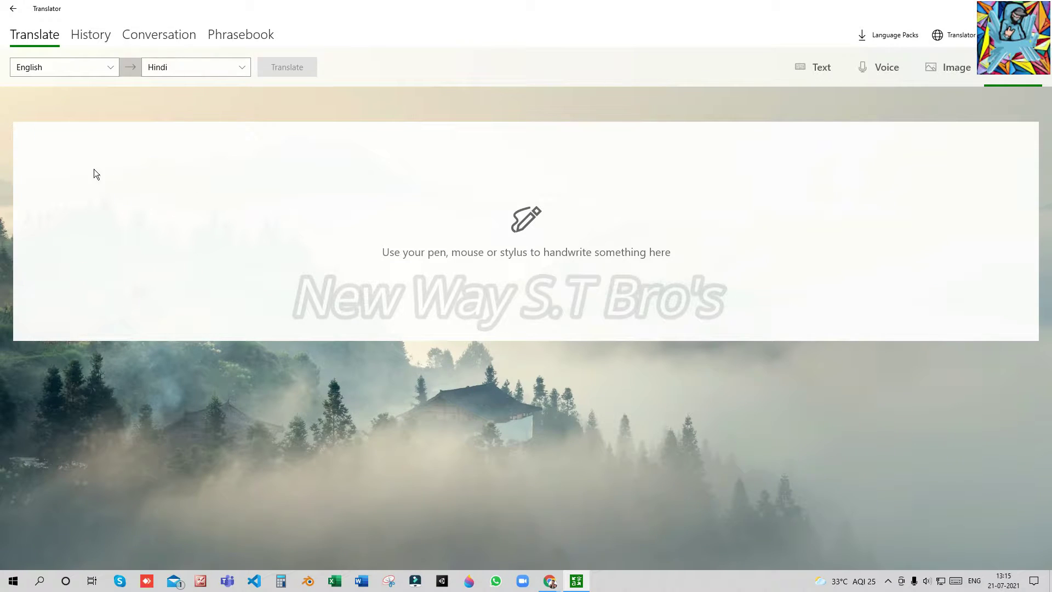
pyautogui.moveTo(214, 181); pyautogui.dragTo(256, 195)
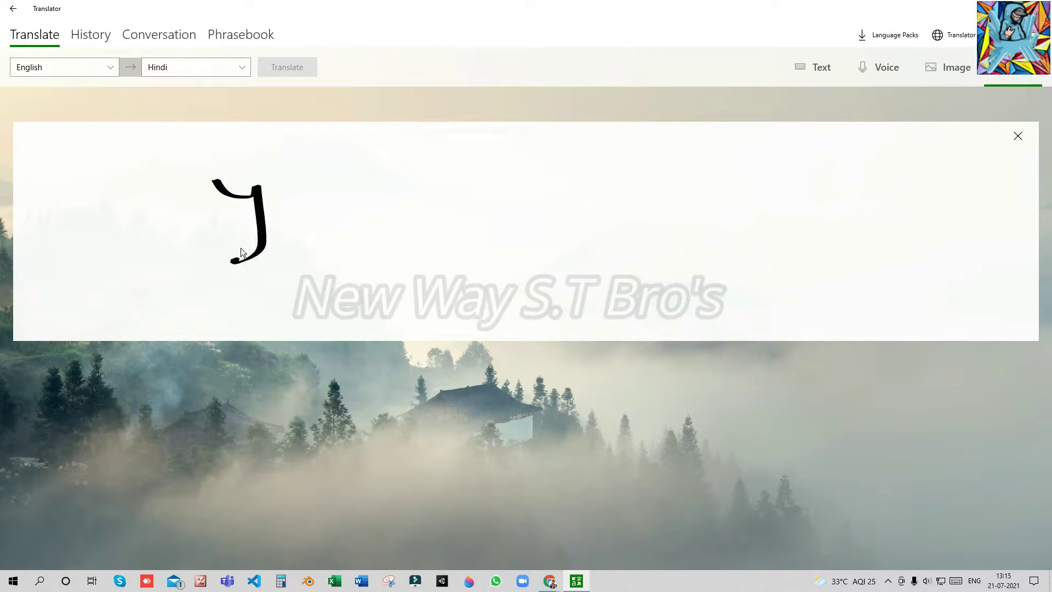
pyautogui.moveTo(240, 255); pyautogui.dragTo(496, 219)
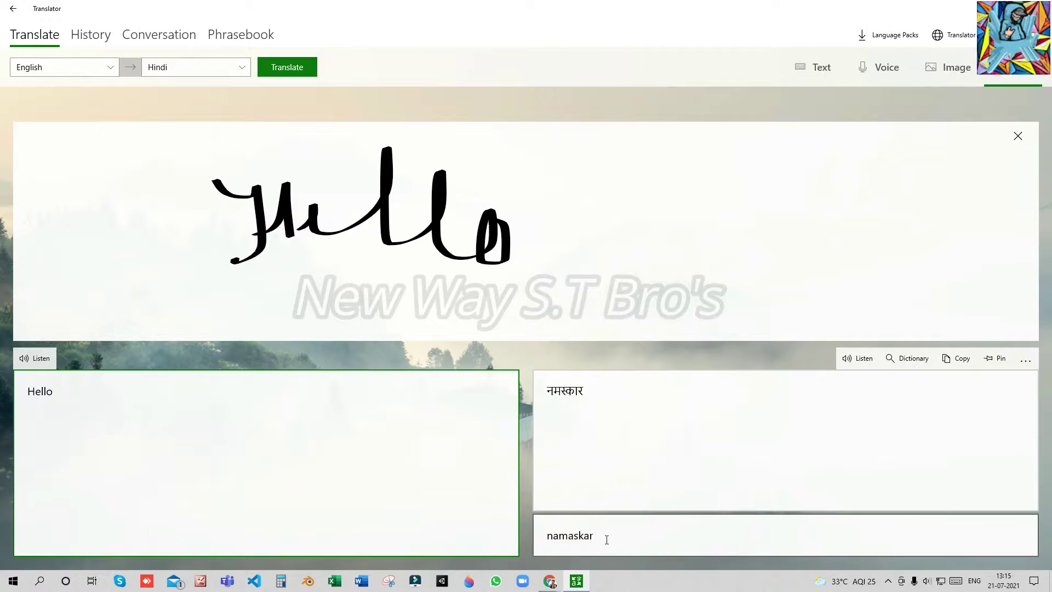
# Select the Hindi output नमस्कार and romanised namaskar, then look up नमस्कार in the dictionary.
pyautogui.moveTo(587, 391); pyautogui.dragTo(546, 391)
pyautogui.moveTo(607, 540); pyautogui.dragTo(545, 535)
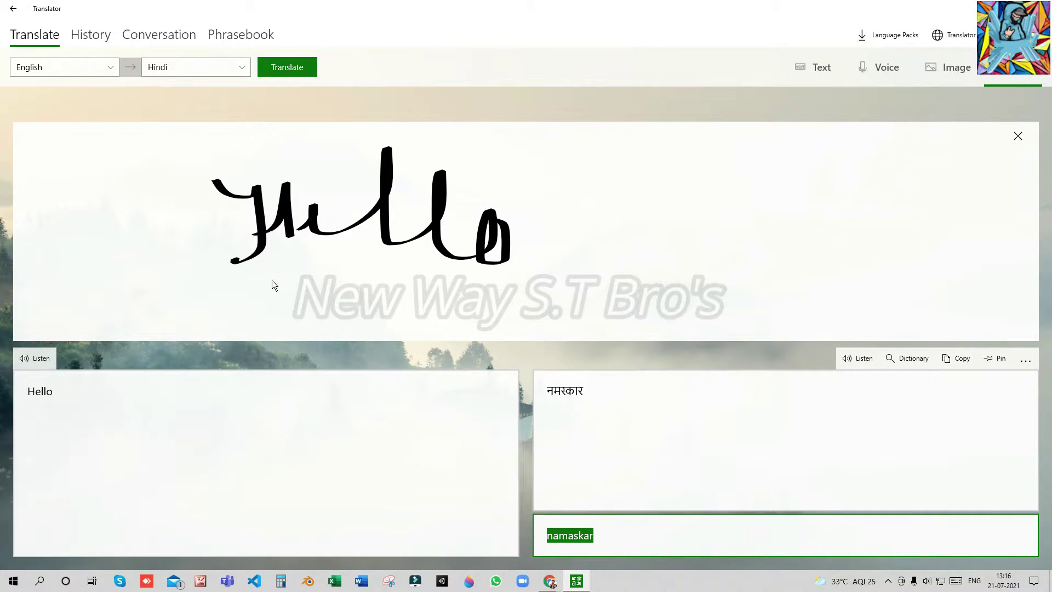
pyautogui.click(647, 435)
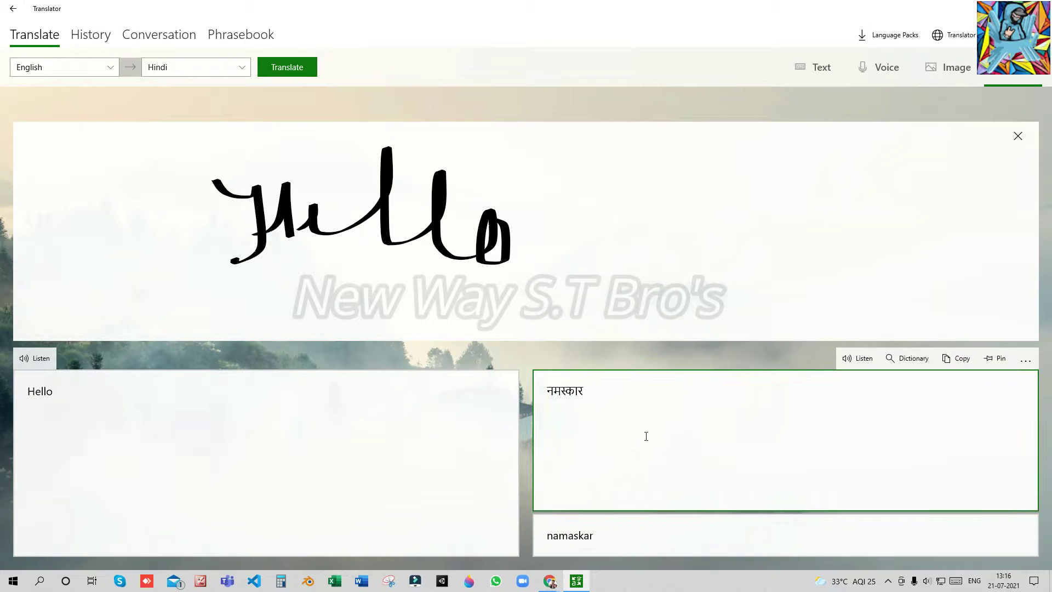
pyautogui.hotkey('ctrl', 'a')
pyautogui.click(615, 406)
pyautogui.moveTo(601, 384); pyautogui.dragTo(543, 387)
pyautogui.click(904, 361)
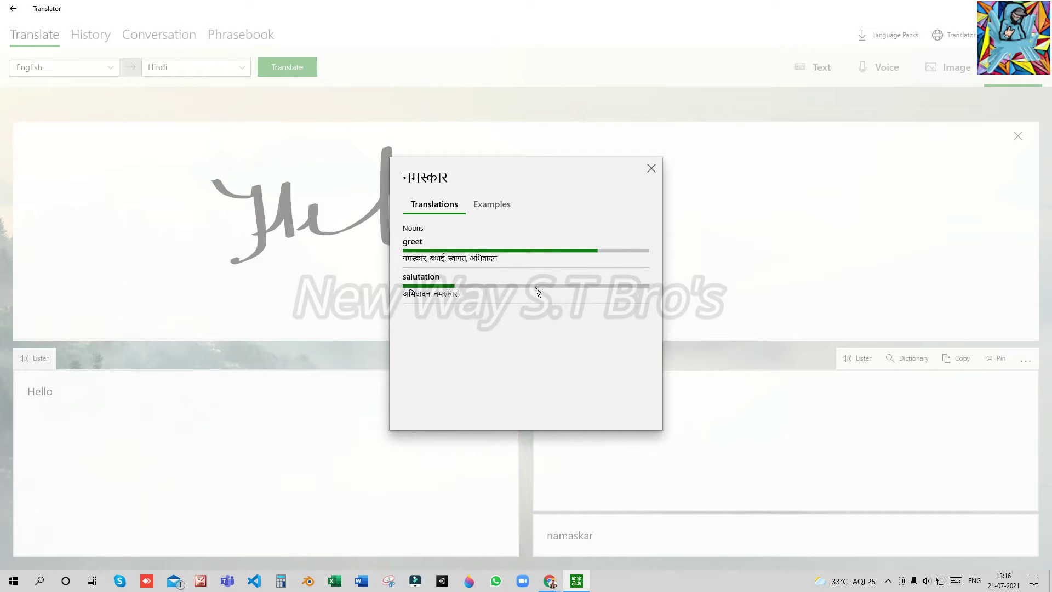
# Review the example sentences and translations for नमस्कार, then close the dictionary.
pyautogui.click(478, 206)
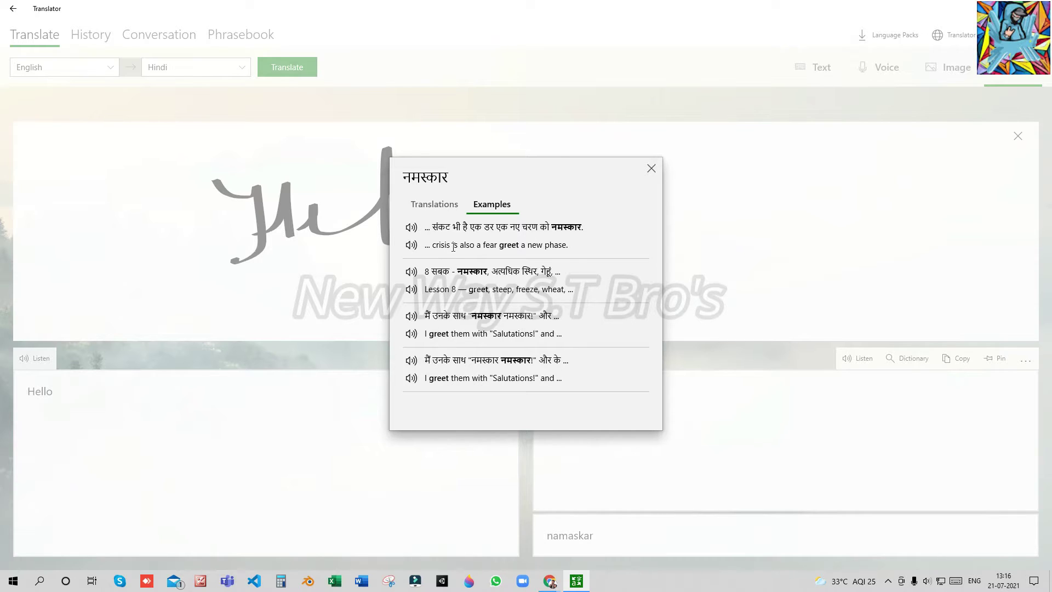
pyautogui.click(449, 206)
pyautogui.click(651, 170)
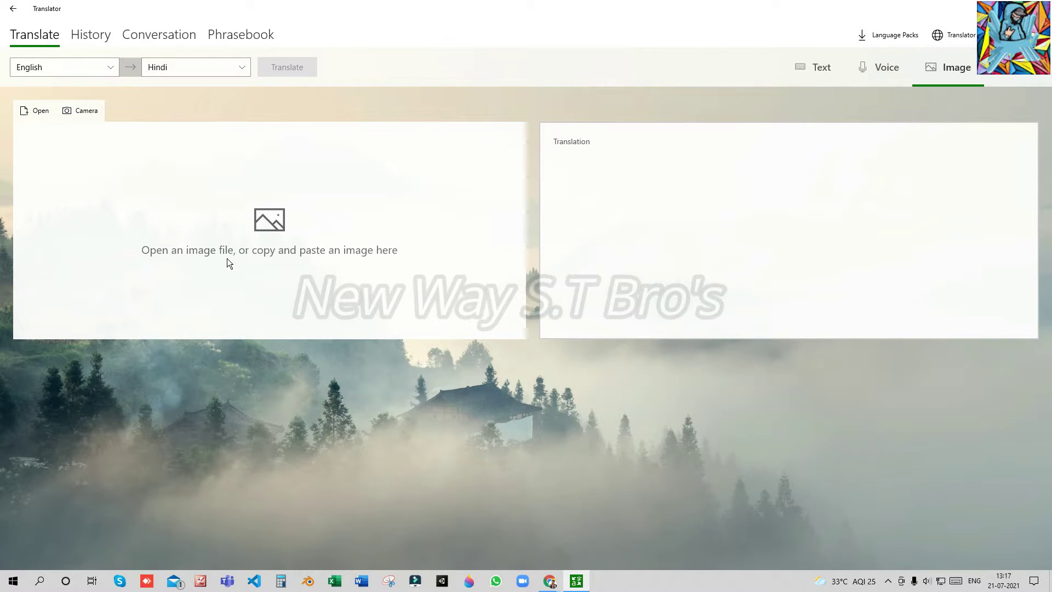
# Load the motivational quote JPG from the Desktop for translation into Hindi.
pyautogui.click(37, 111)
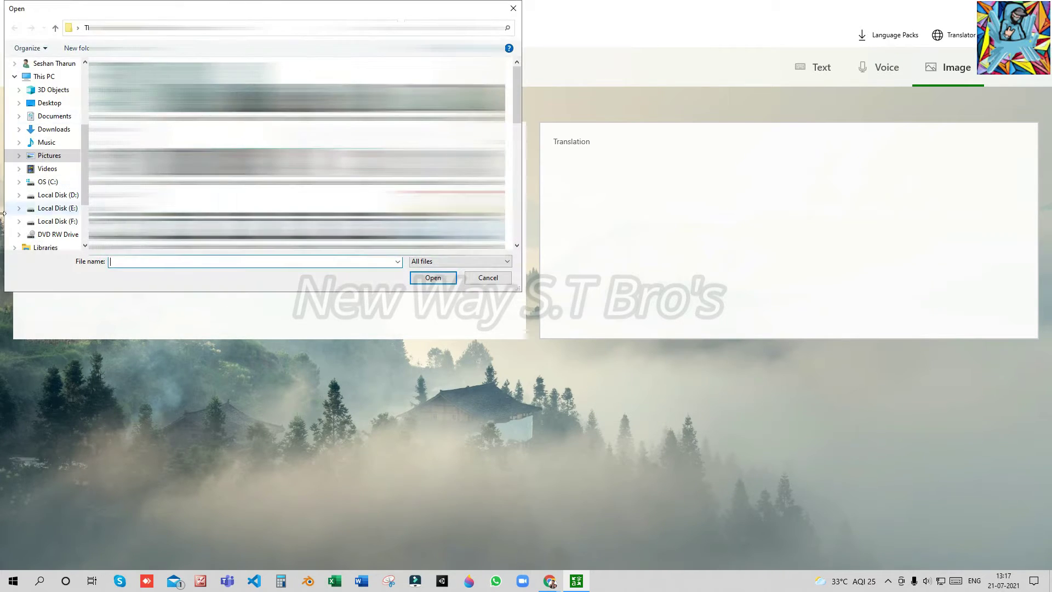
pyautogui.click(34, 101)
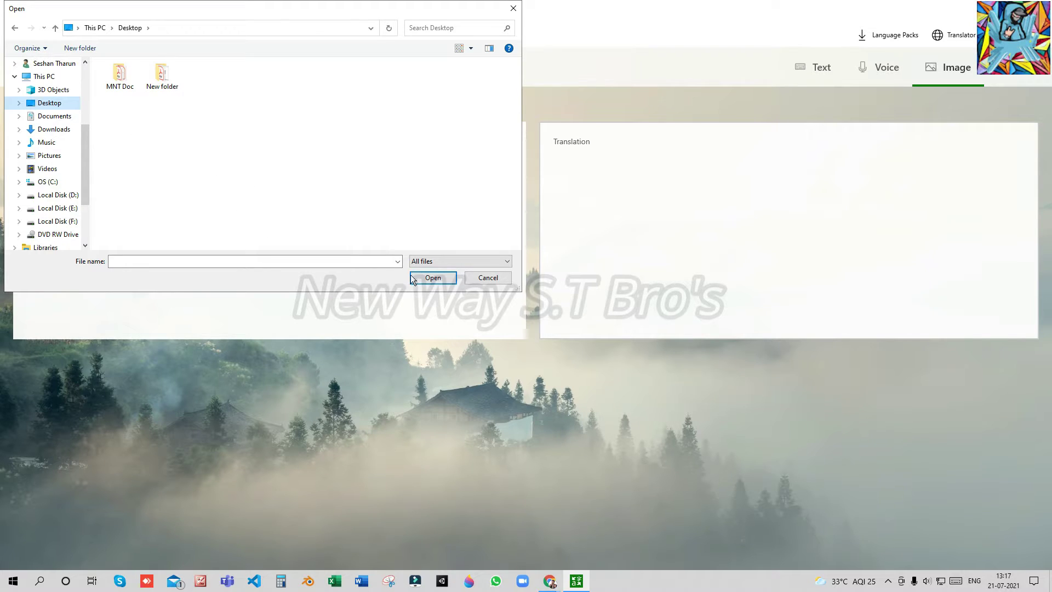
pyautogui.click(437, 279)
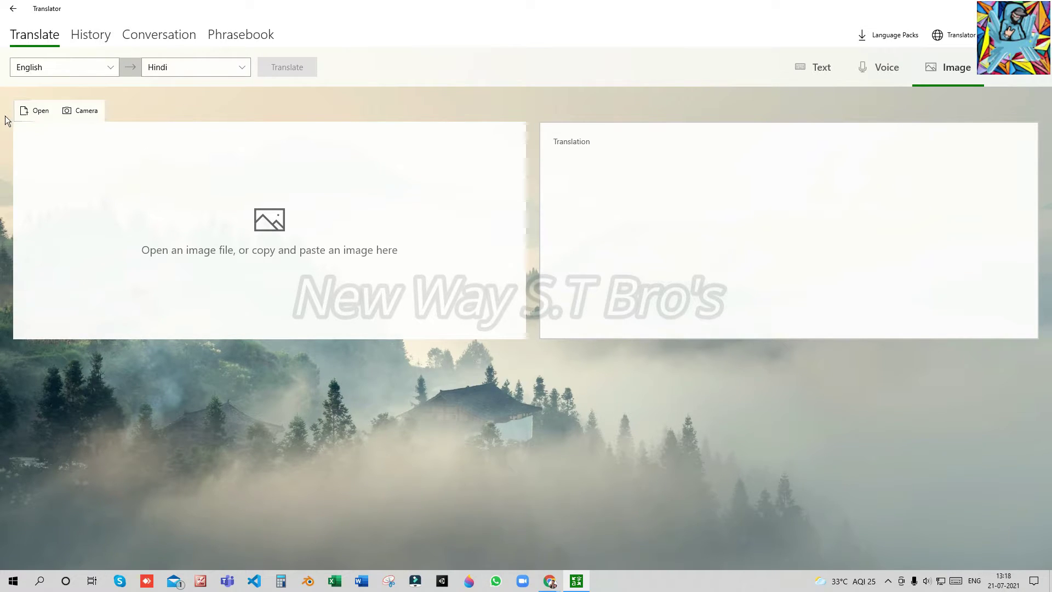
pyautogui.click(31, 113)
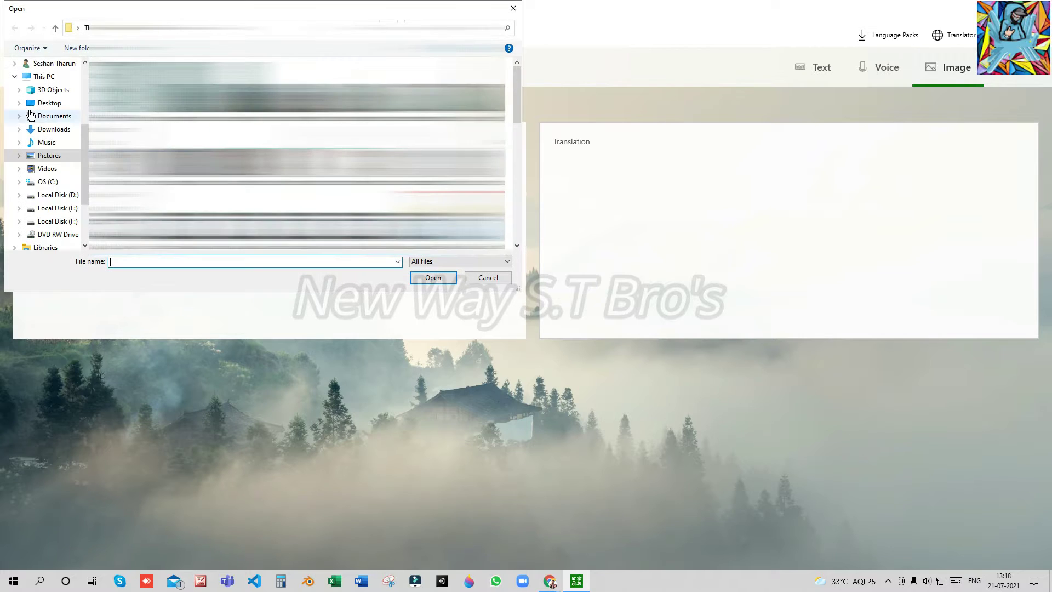
pyautogui.click(48, 104)
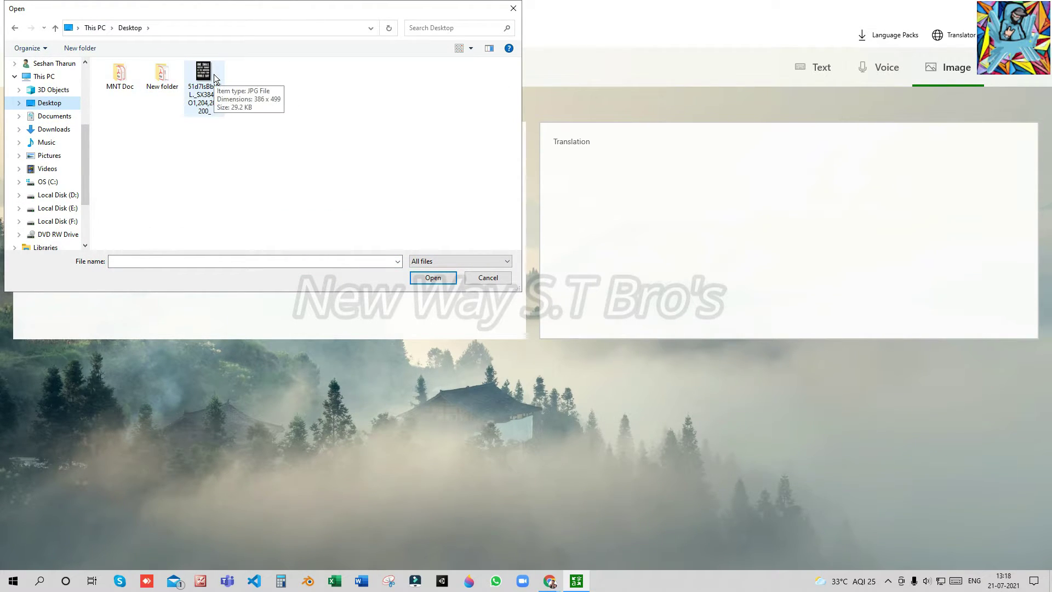
pyautogui.click(214, 77)
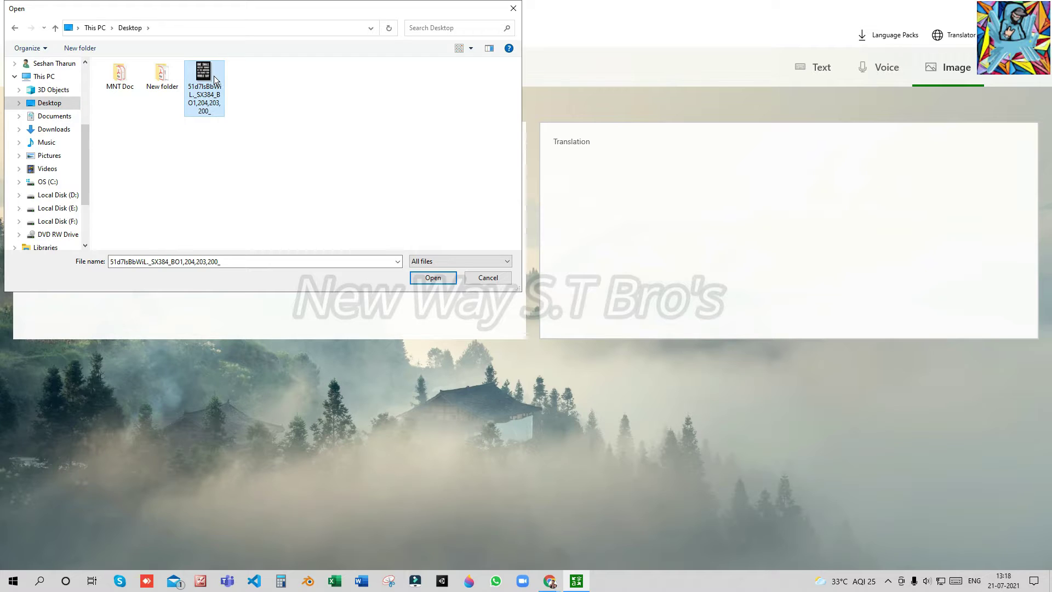
pyautogui.click(433, 278)
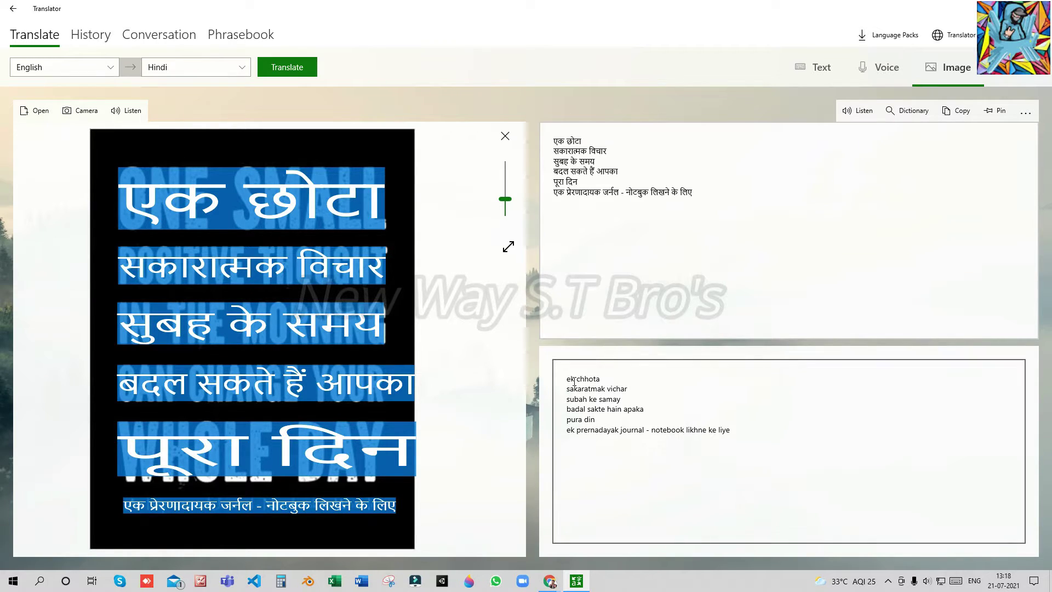
# Select all the romanised lines of the quote's Hindi translation.
pyautogui.moveTo(740, 430); pyautogui.dragTo(557, 269)
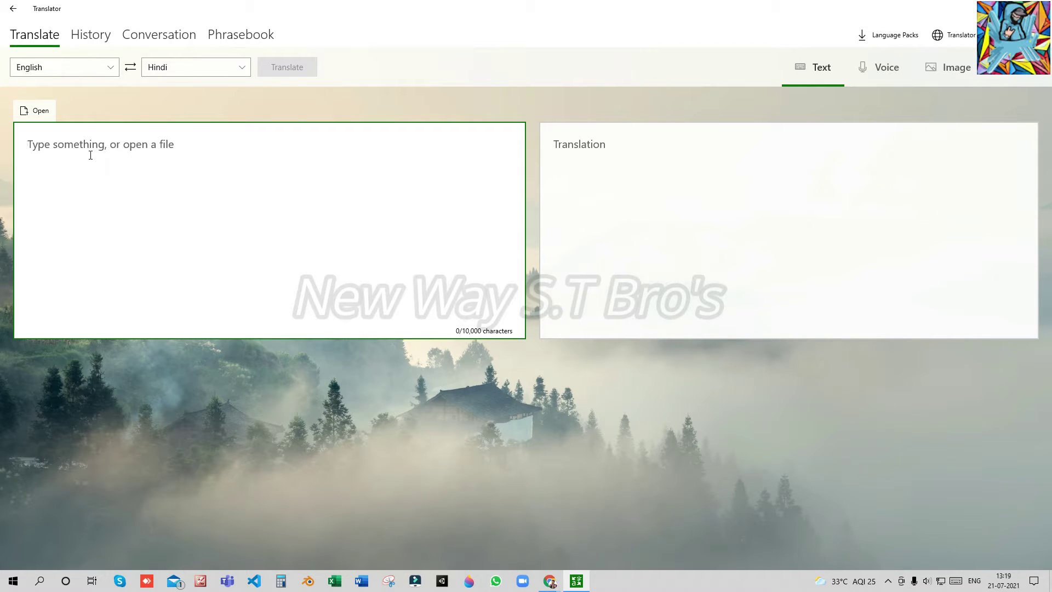
# Translate 'Good morning' into Hindi सुप्रभात (suprabhat) and select the output and input texts.
pyautogui.write('G')
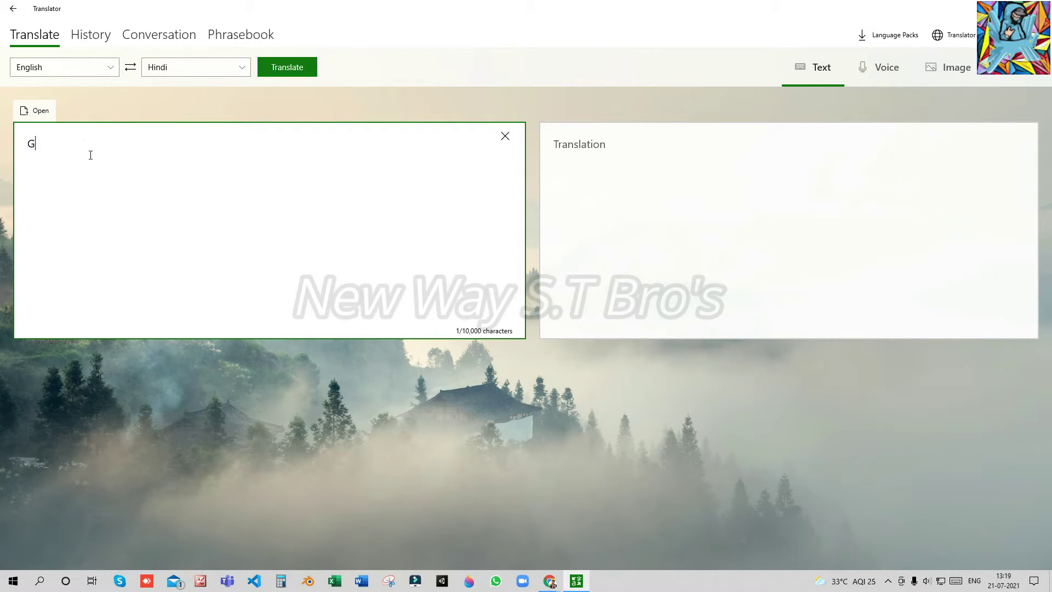
pyautogui.write('ood morning')
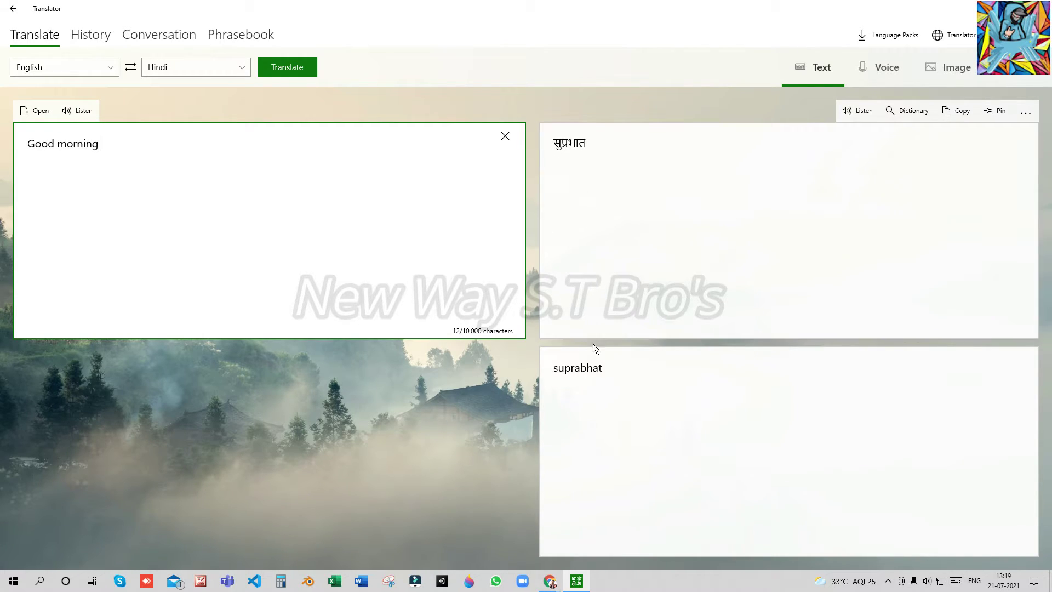
pyautogui.click(598, 377)
pyautogui.hotkey('ctrl', 'a')
pyautogui.click(669, 428)
pyautogui.click(90, 159)
pyautogui.hotkey('ctrl', 'a')
pyautogui.click(230, 153)
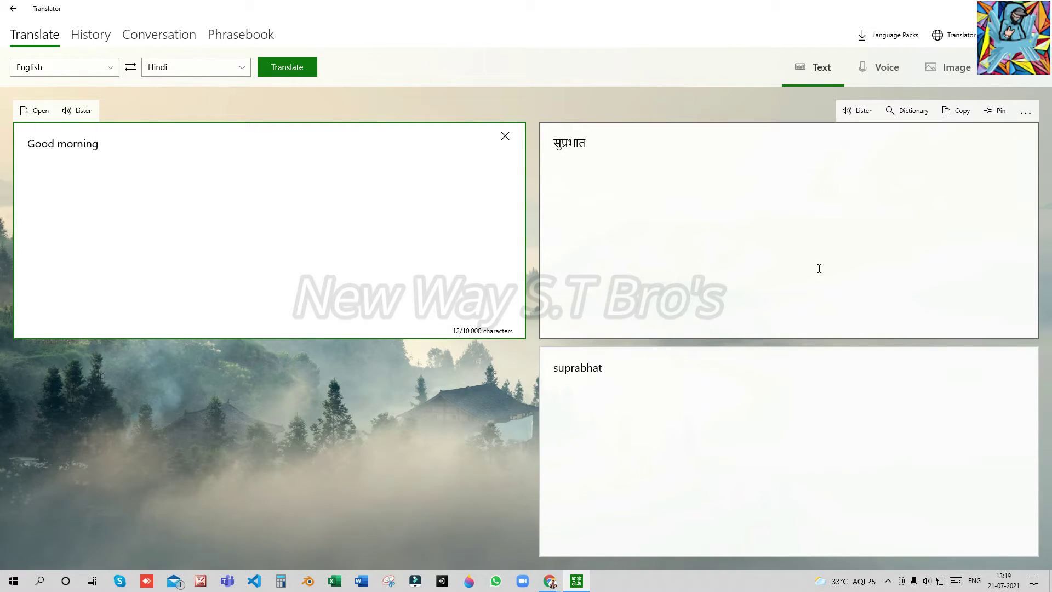
pyautogui.click(95, 37)
# Go to the Conversation page showing the Introducing Conversations screen.
pyautogui.click(152, 33)
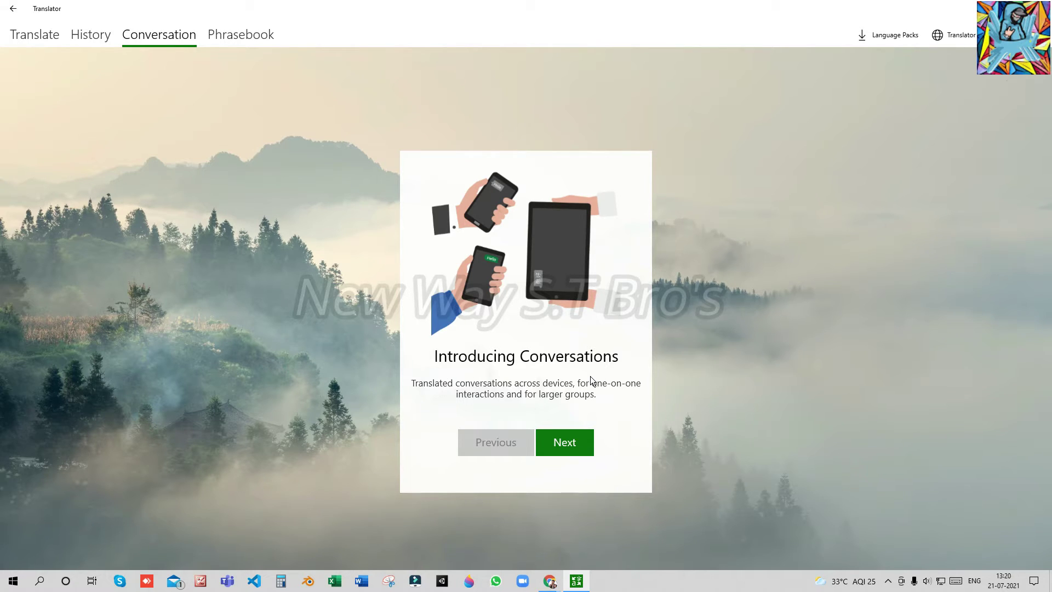
# In the Phrasebook's Health category, select I'm sick. and its pronunciation Meh syen-toh mahl.
pyautogui.click(238, 38)
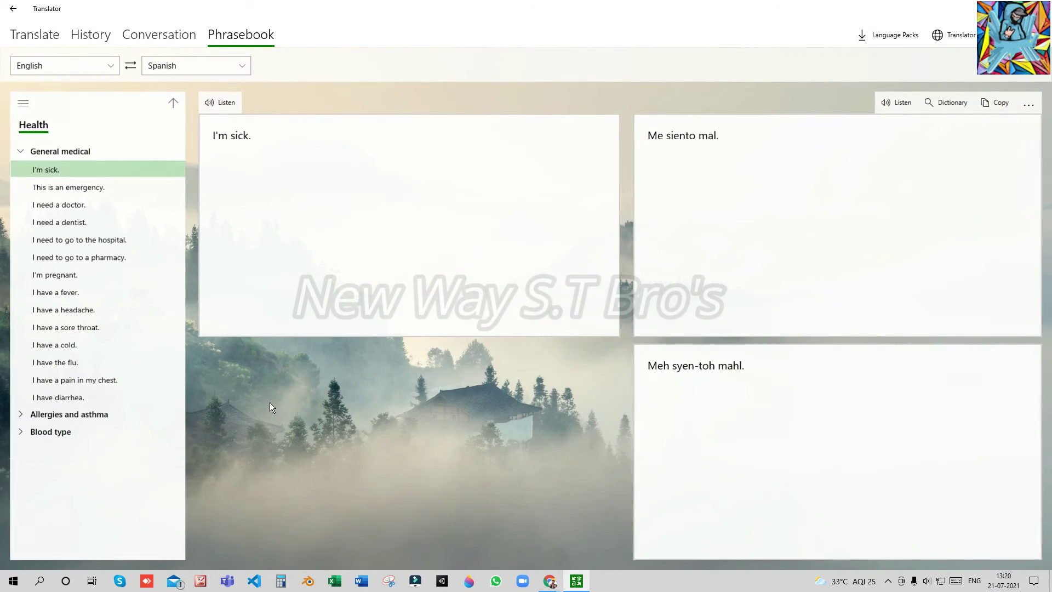
pyautogui.tripleClick(262, 136)
pyautogui.click(294, 166)
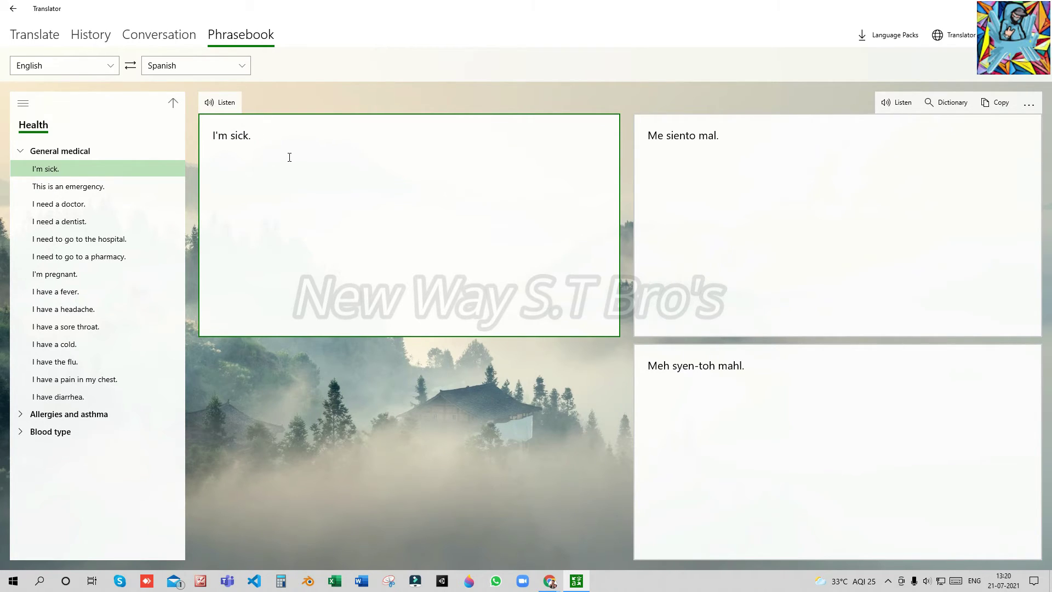
pyautogui.tripleClick(256, 139)
pyautogui.click(289, 141)
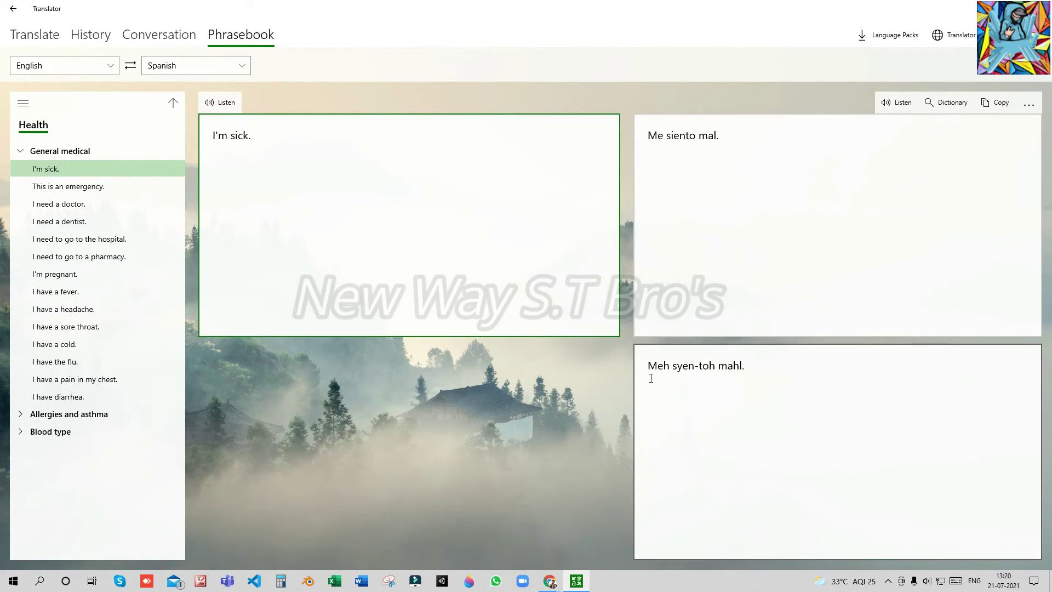
pyautogui.moveTo(754, 365); pyautogui.dragTo(646, 365)
pyautogui.click(771, 370)
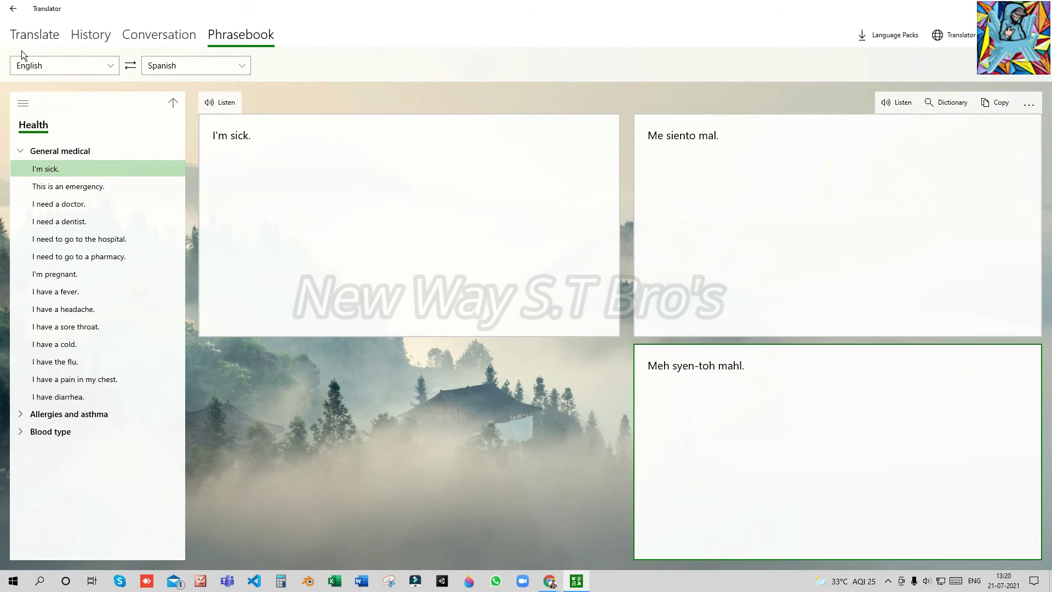
# View Spanish for I need a doctor, chest pain and flu phrases, then return to categories.
pyautogui.click(58, 205)
pyautogui.click(87, 379)
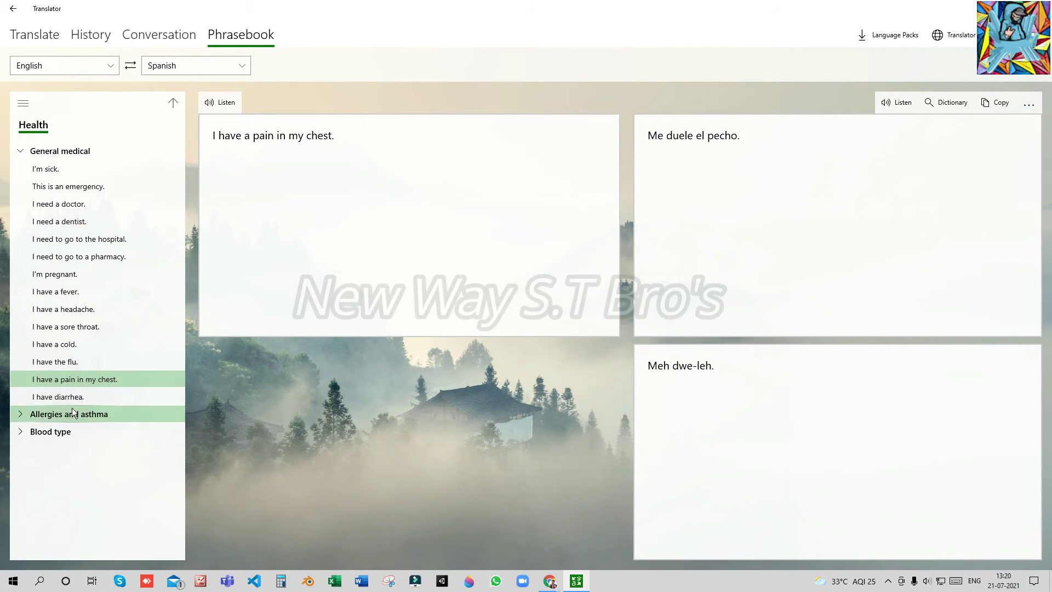
pyautogui.click(68, 362)
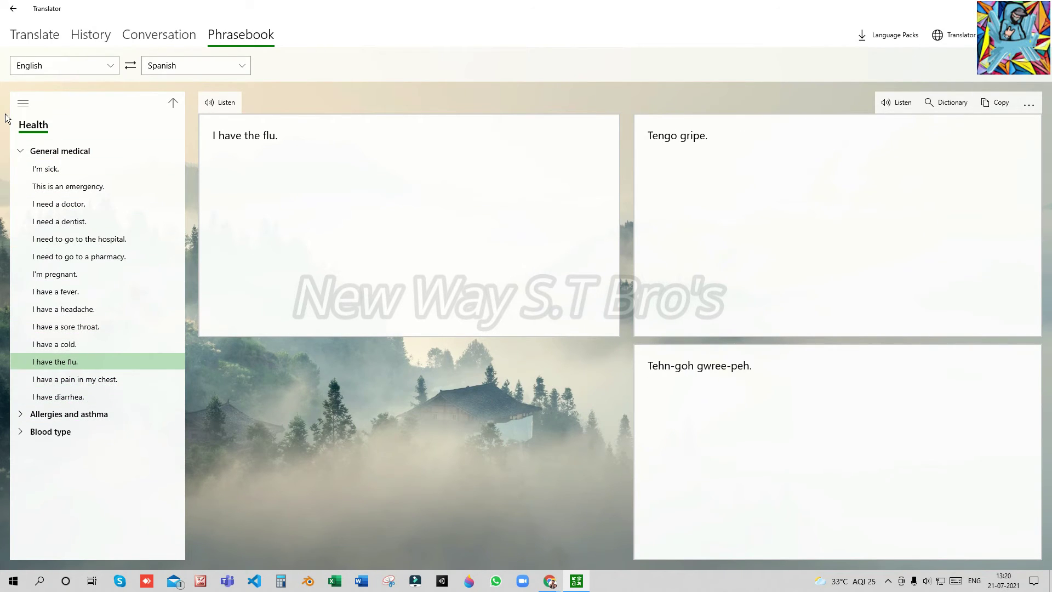
pyautogui.click(13, 9)
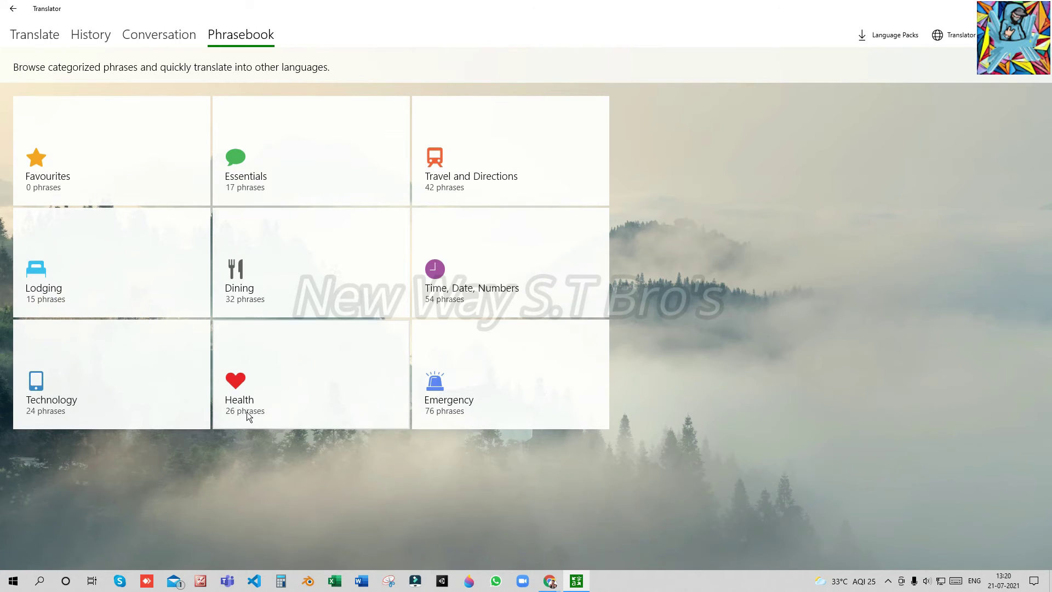